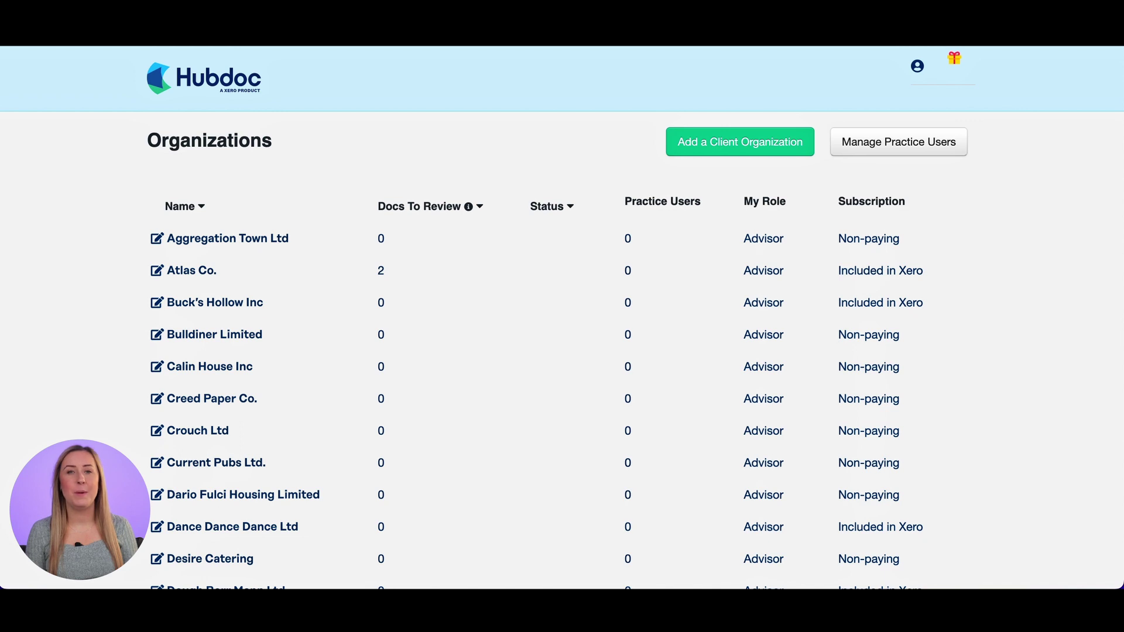
- Open the Dyna Co. client organization's documents dashboard
scroll(103, 441, down, 5)
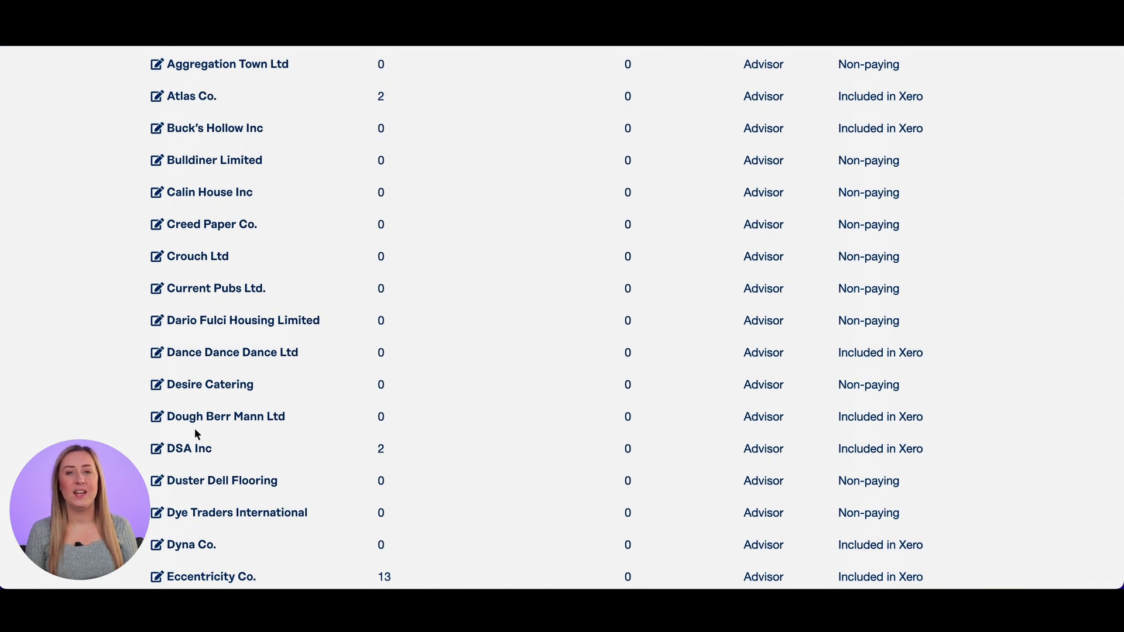
scroll(190, 512, down, 5)
scroll(191, 511, down, 4)
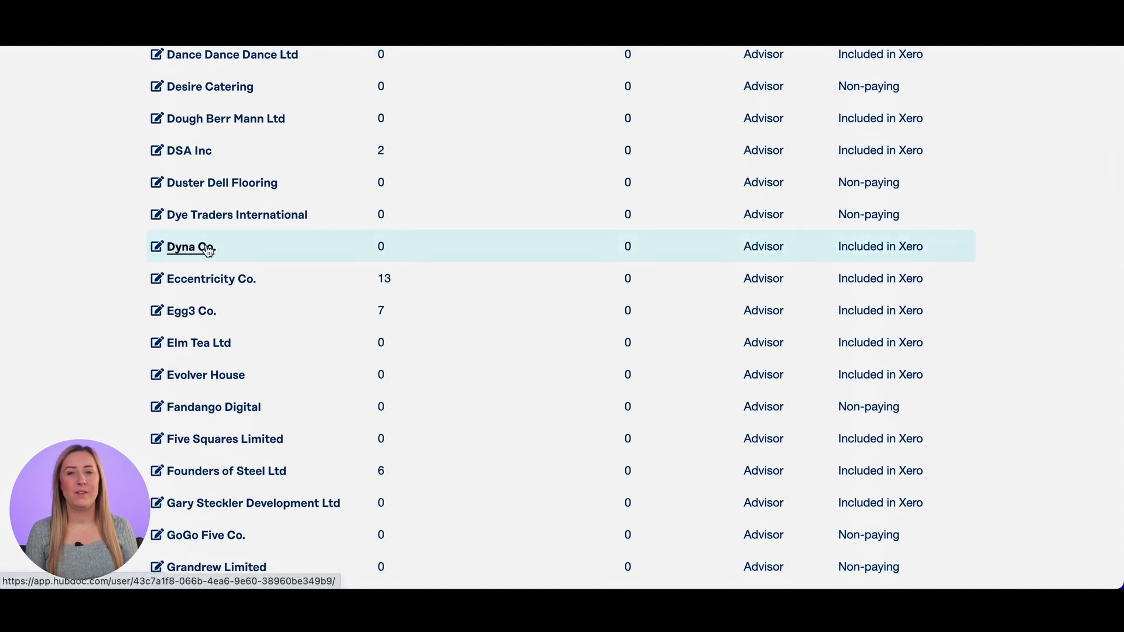
click(207, 247)
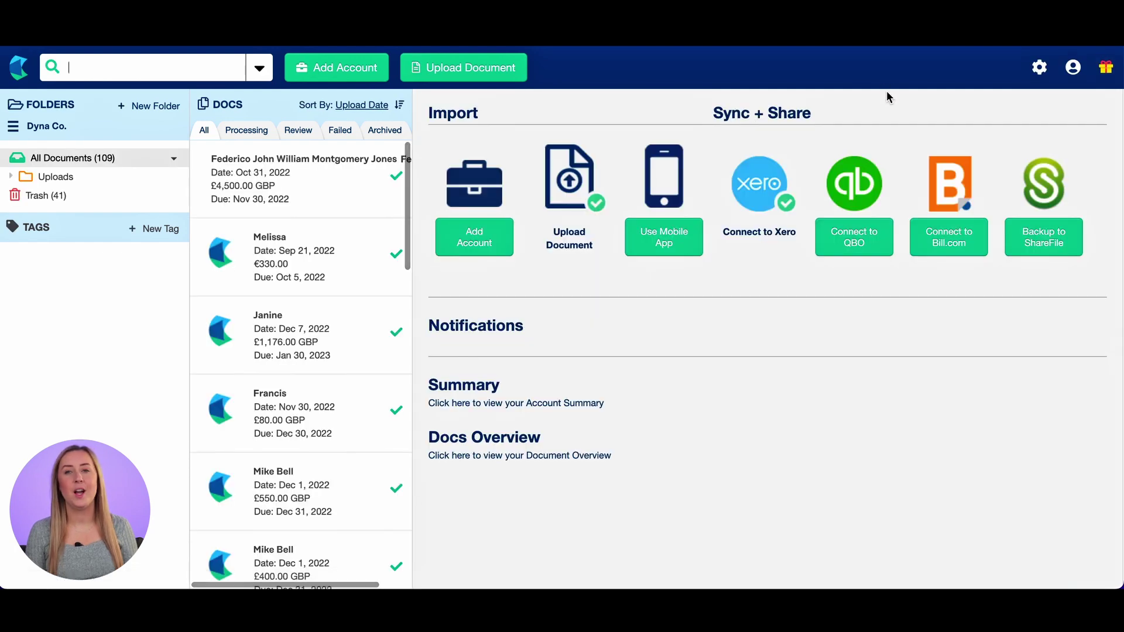
- Copy Dyna Co.'s email upload address from Organization settings, then close without saving
click(1040, 69)
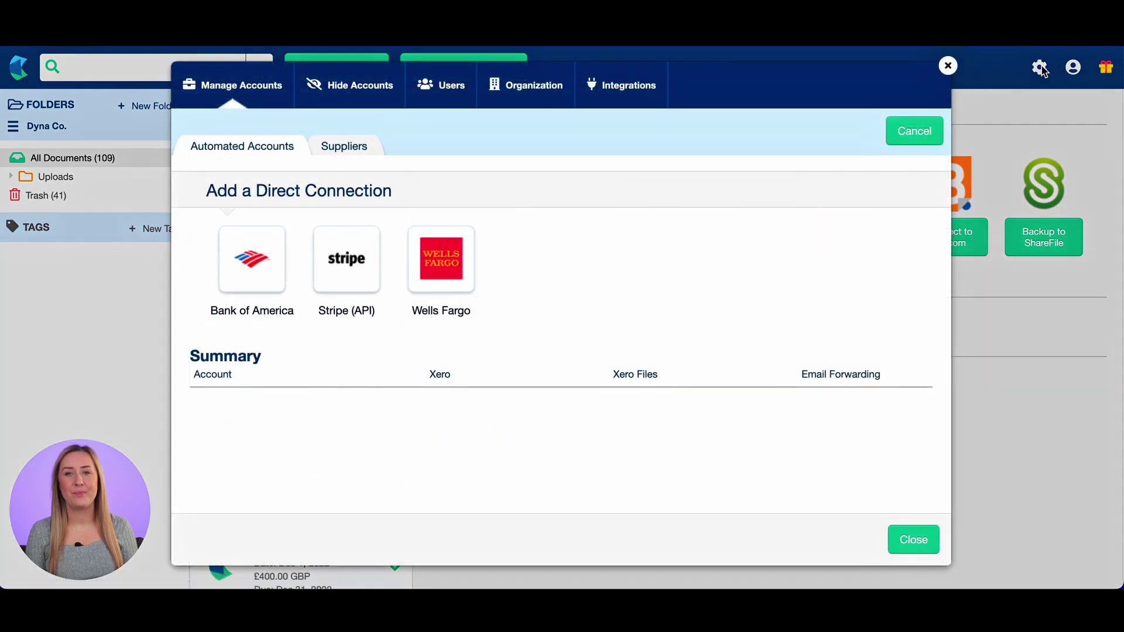
click(537, 98)
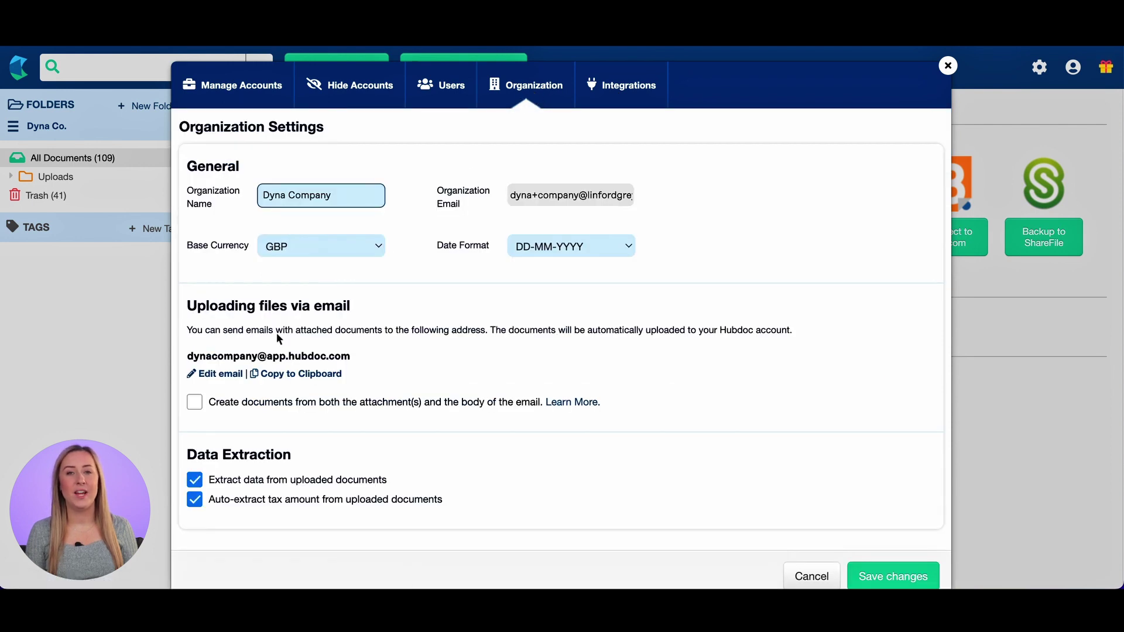
click(278, 378)
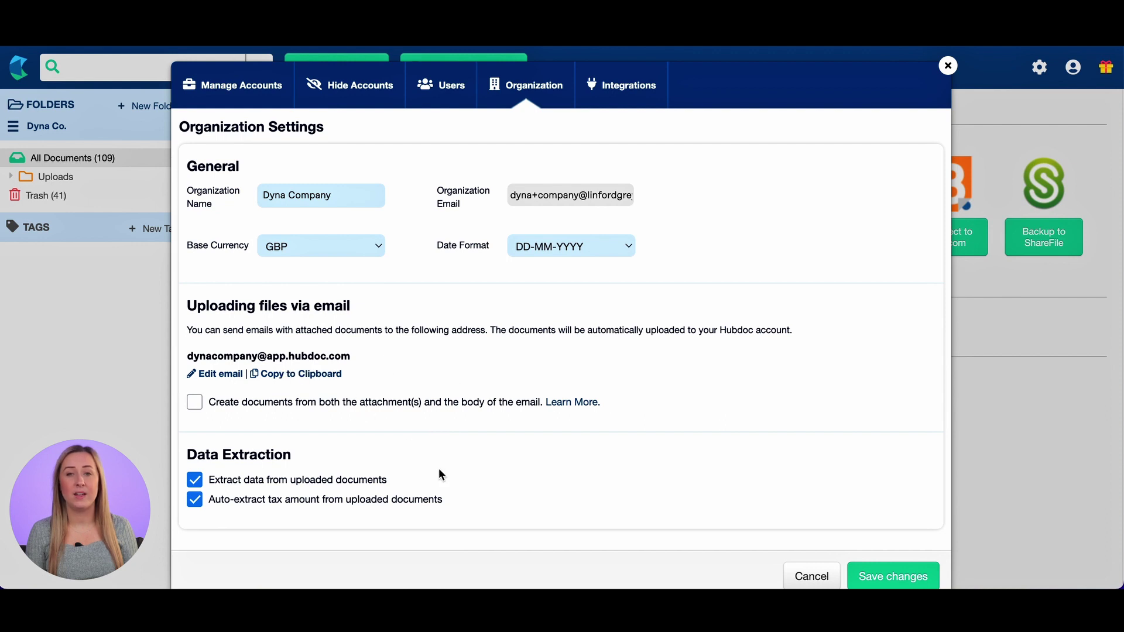
click(814, 577)
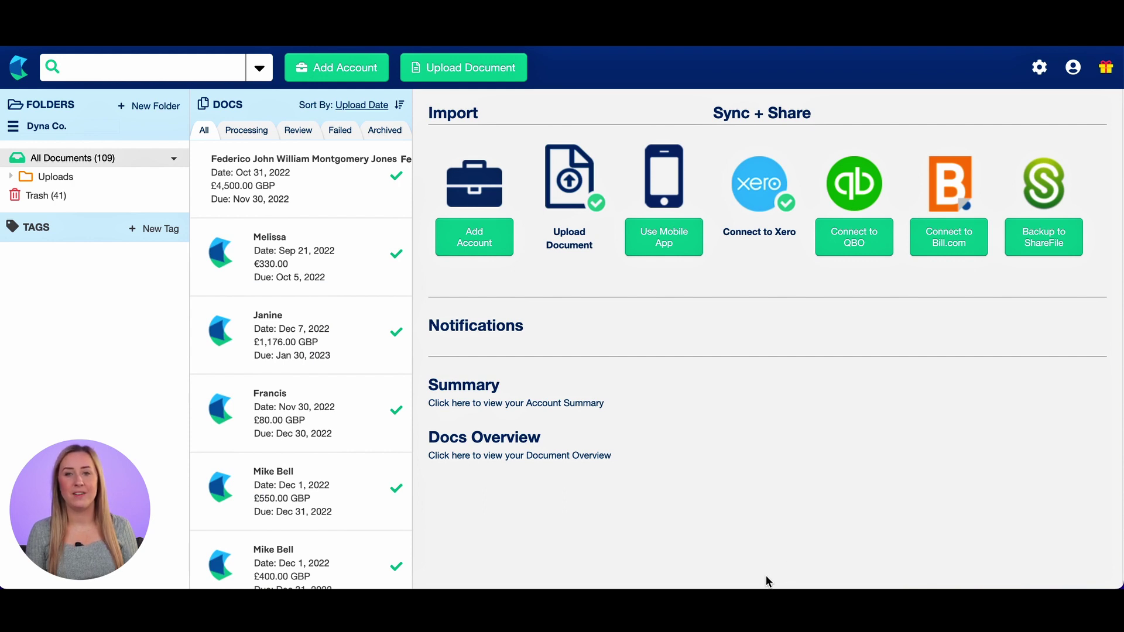
- Upload the supplier's invoice PDF to the Docs list and open the new document
drag(568, 527, 302, 207)
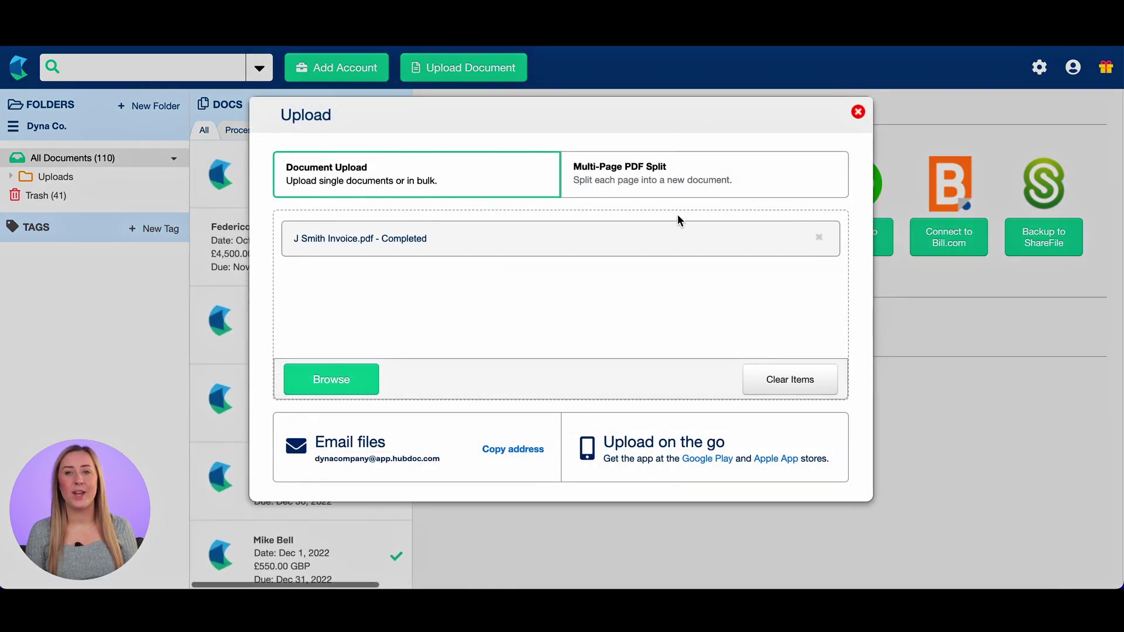
click(858, 112)
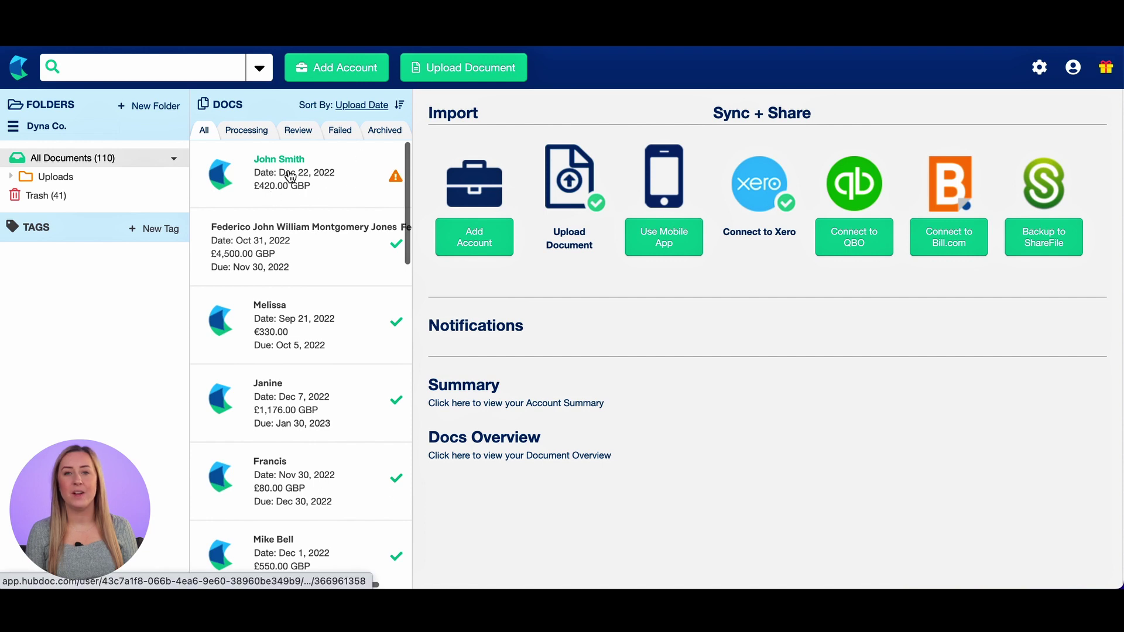
click(392, 181)
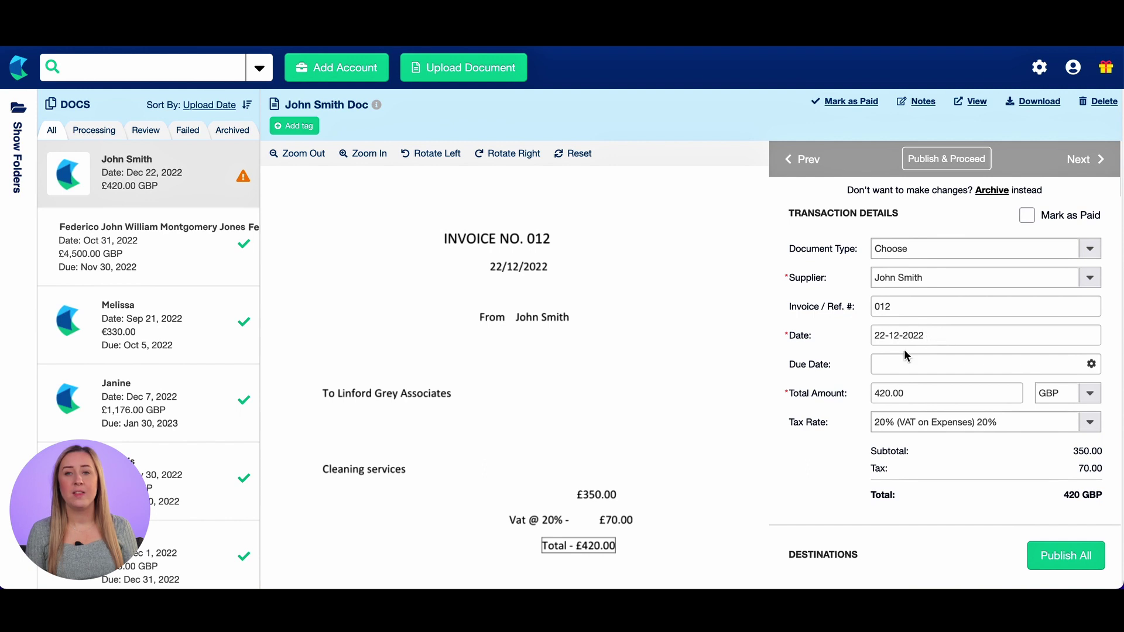
- Set the invoice due date to 22 January 2023 and bring Destinations into view
click(904, 364)
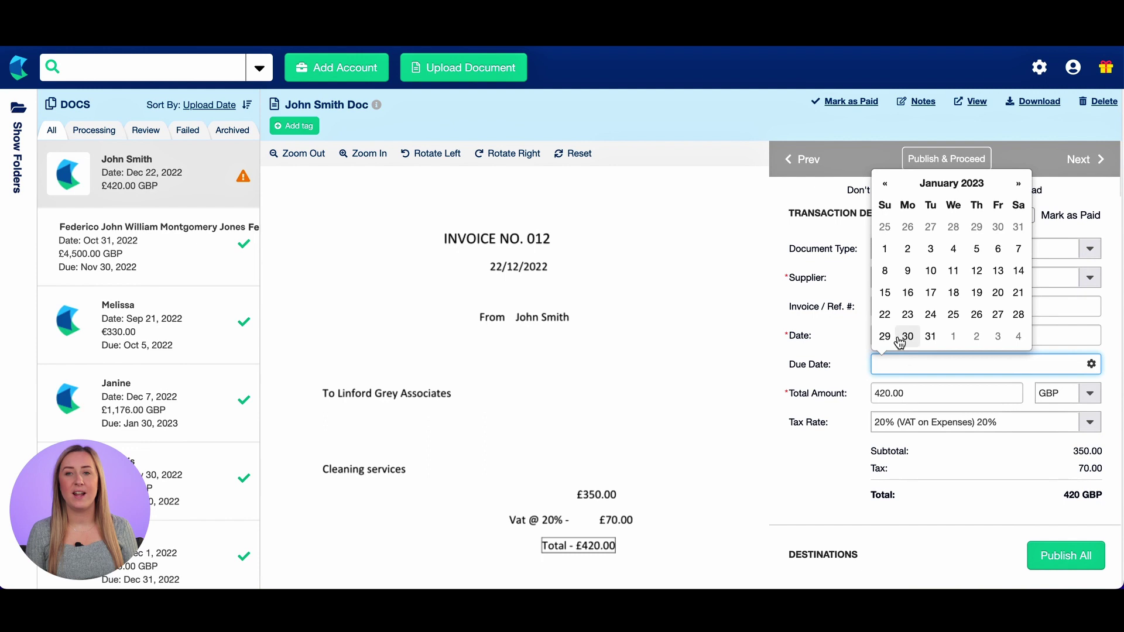
click(885, 315)
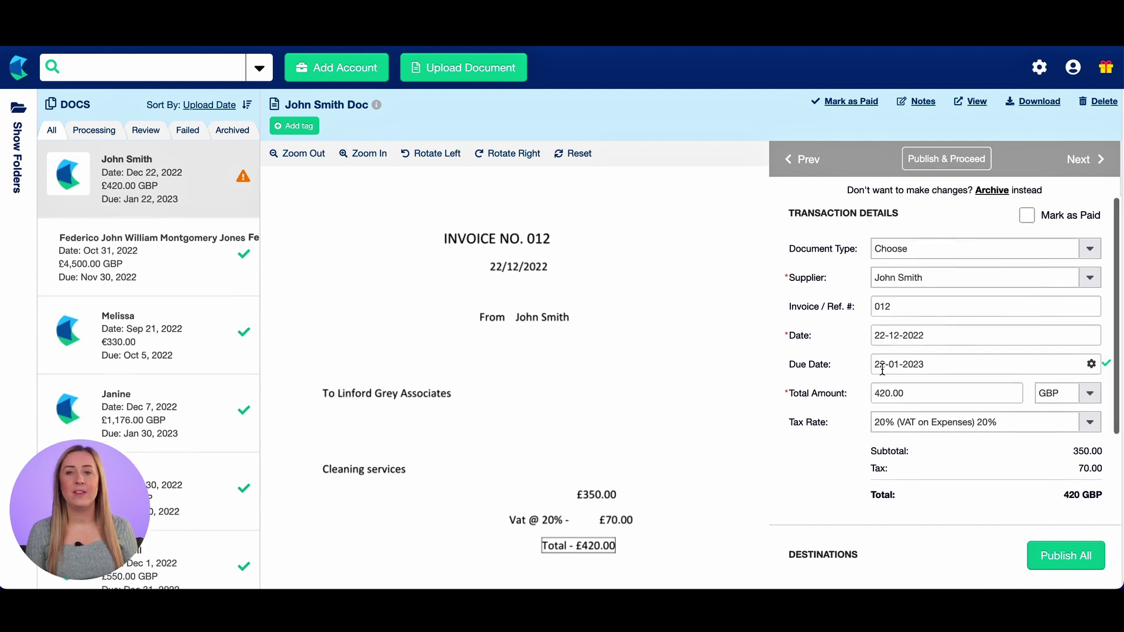
scroll(882, 369, down, 3)
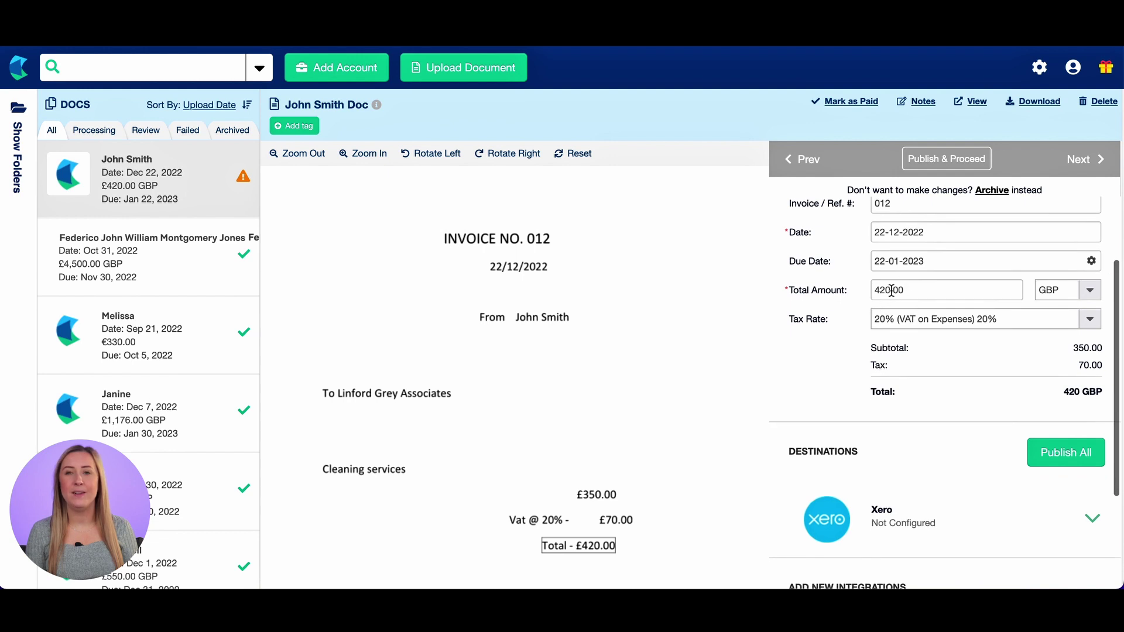
scroll(926, 439, down, 3)
- Expand the Xero destination settings and choose Draft as the bill status
click(929, 440)
scroll(934, 434, down, 2)
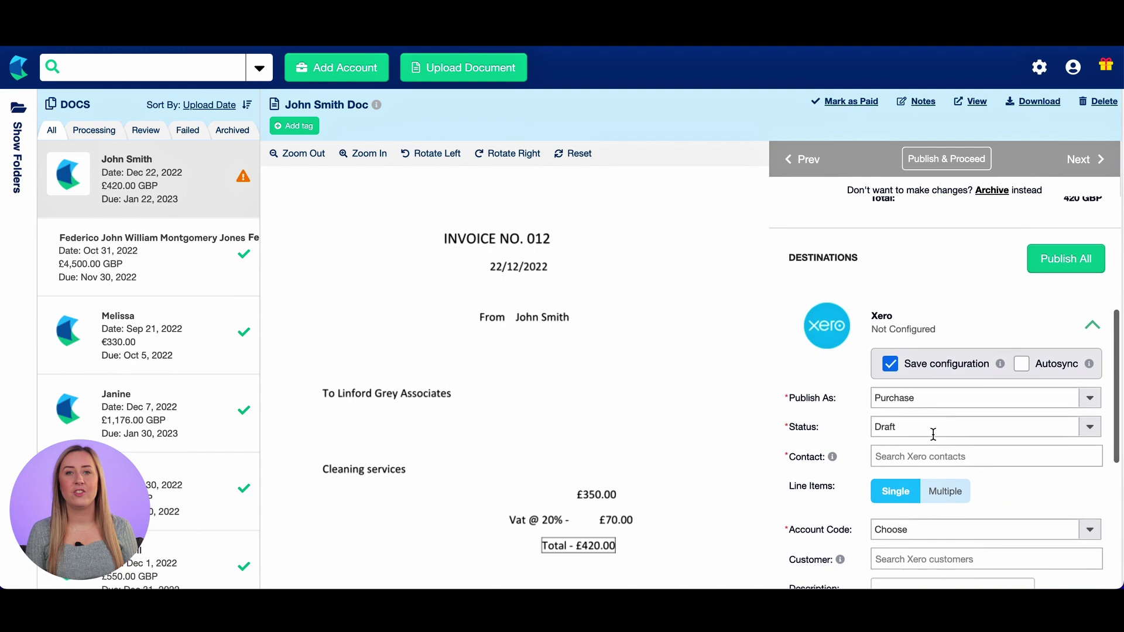
scroll(931, 404, down, 1)
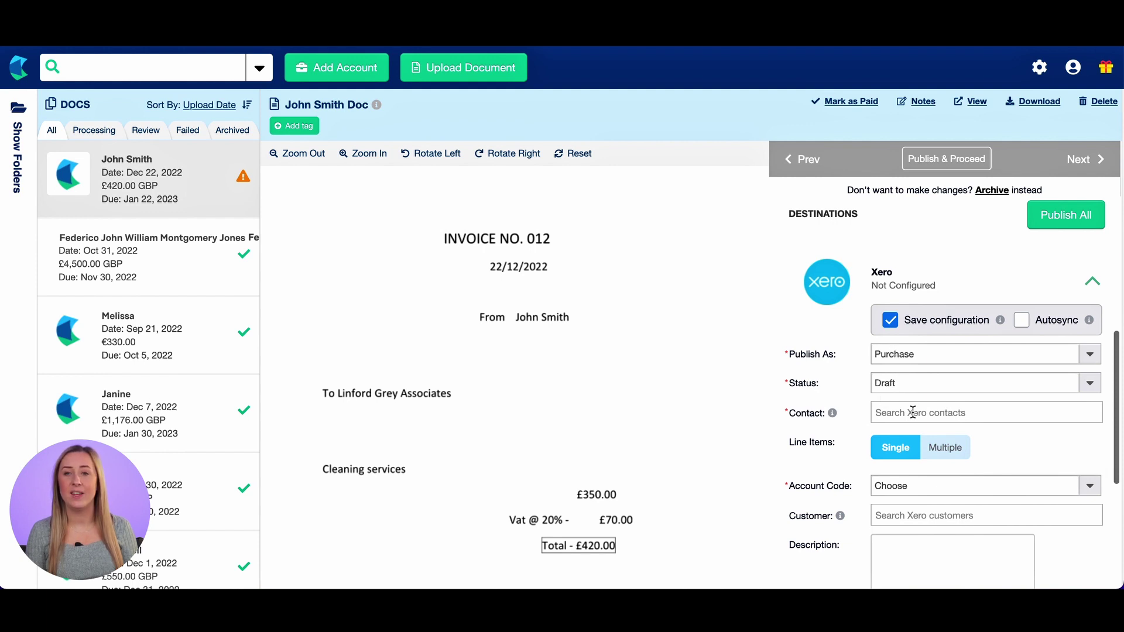
click(1090, 384)
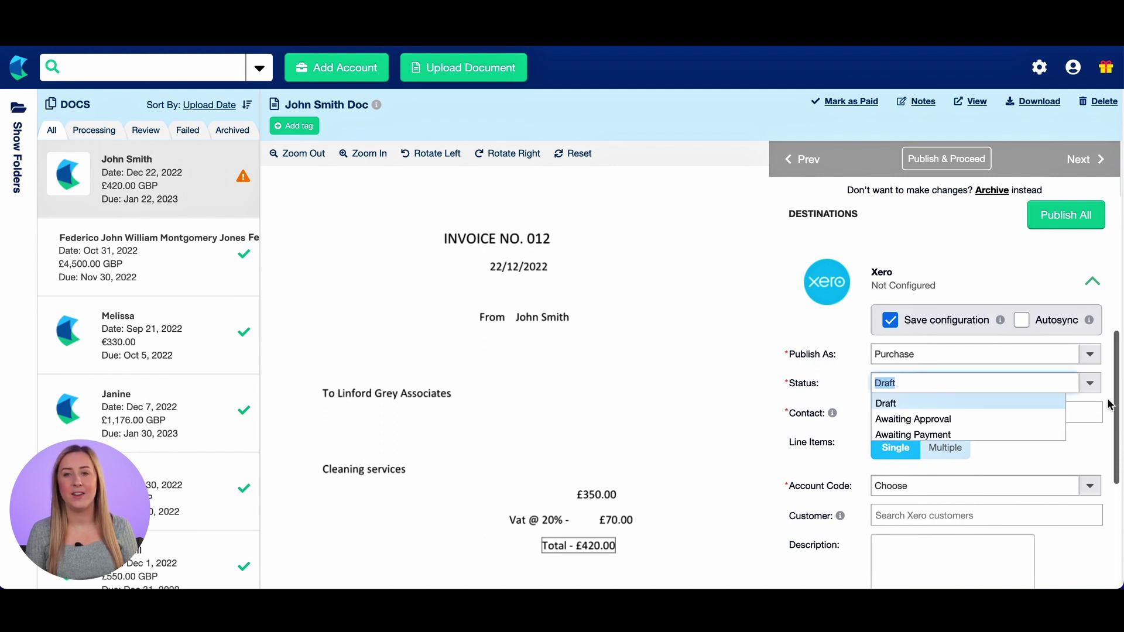
- Create the supplier as a new Xero contact after searching for their name
click(1022, 412)
text(John)
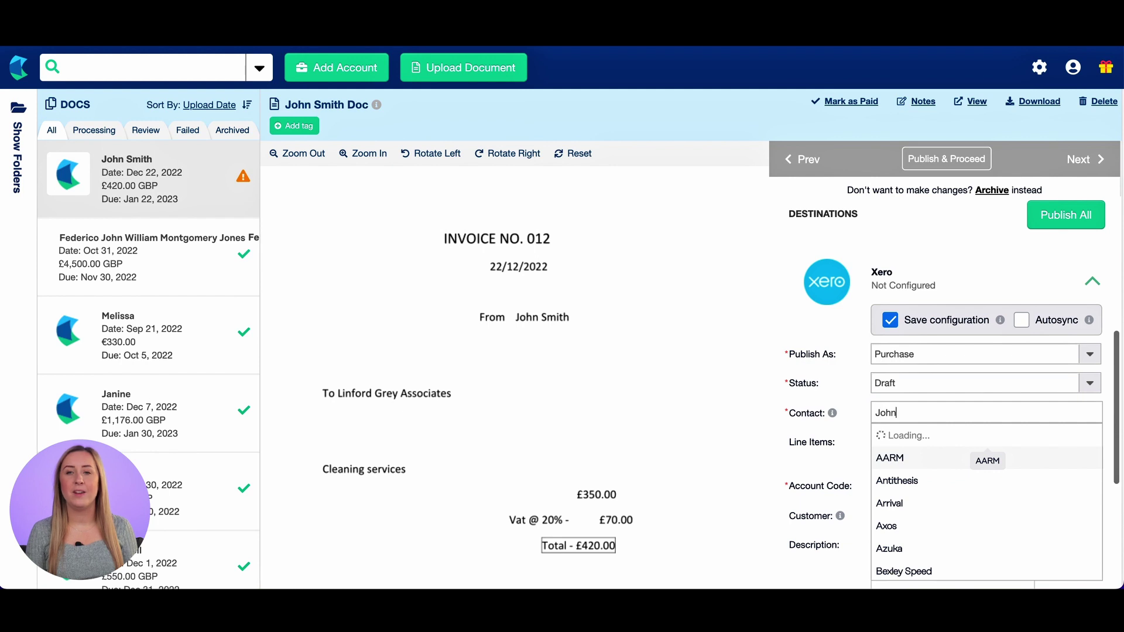
text( Smith)
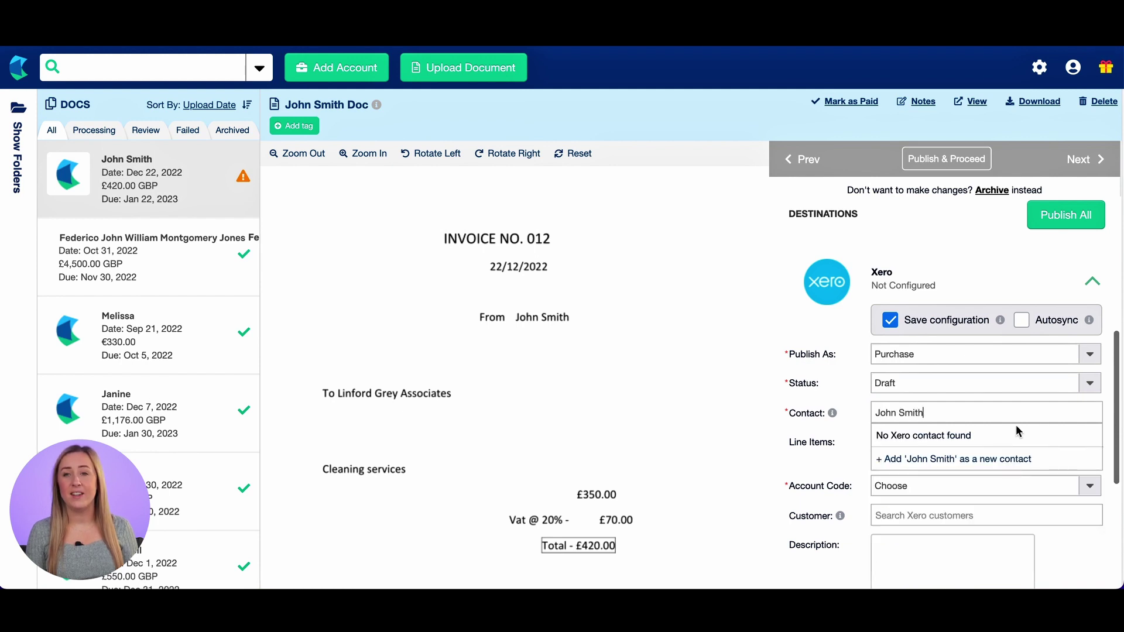
click(1005, 459)
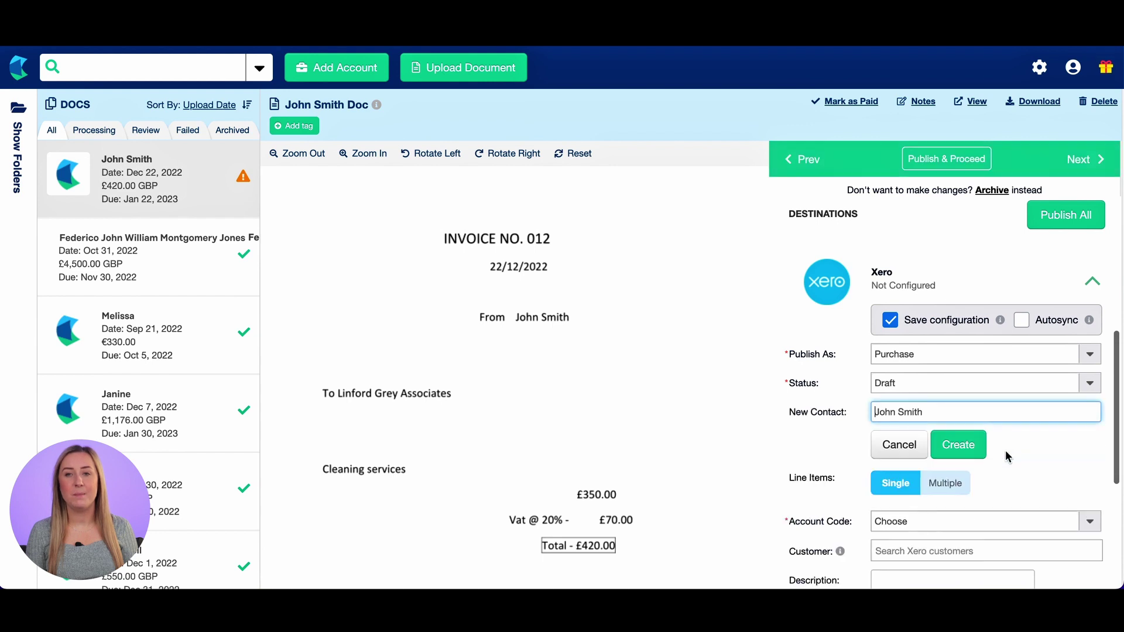
click(968, 446)
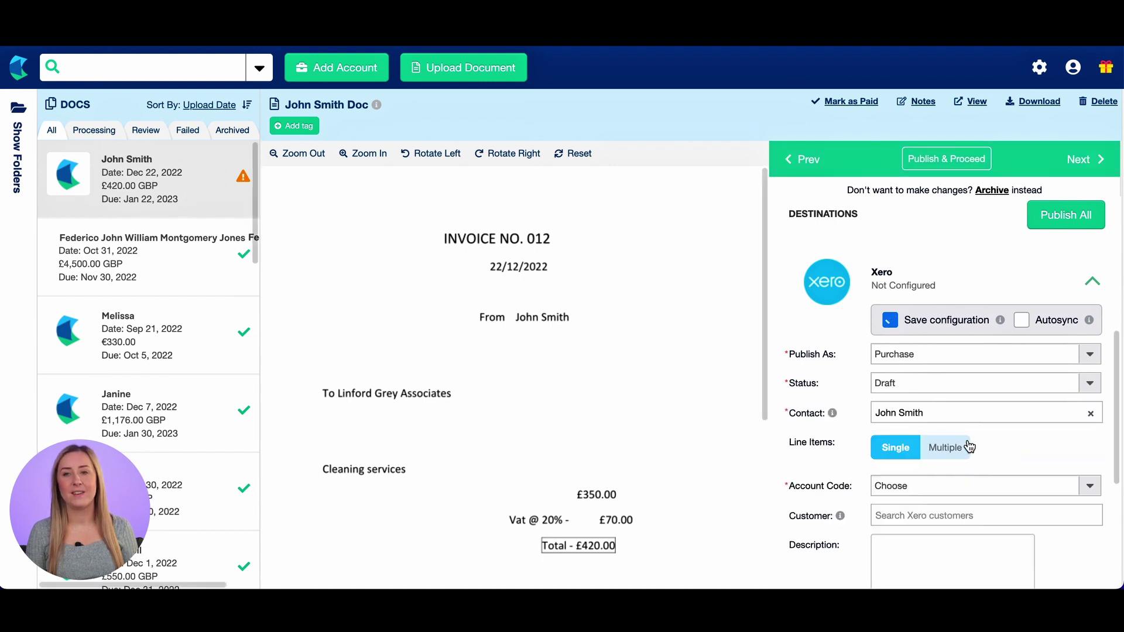
- Code the bill to account 408 - Cleaning and turn on Autosync
scroll(986, 445, down, 2)
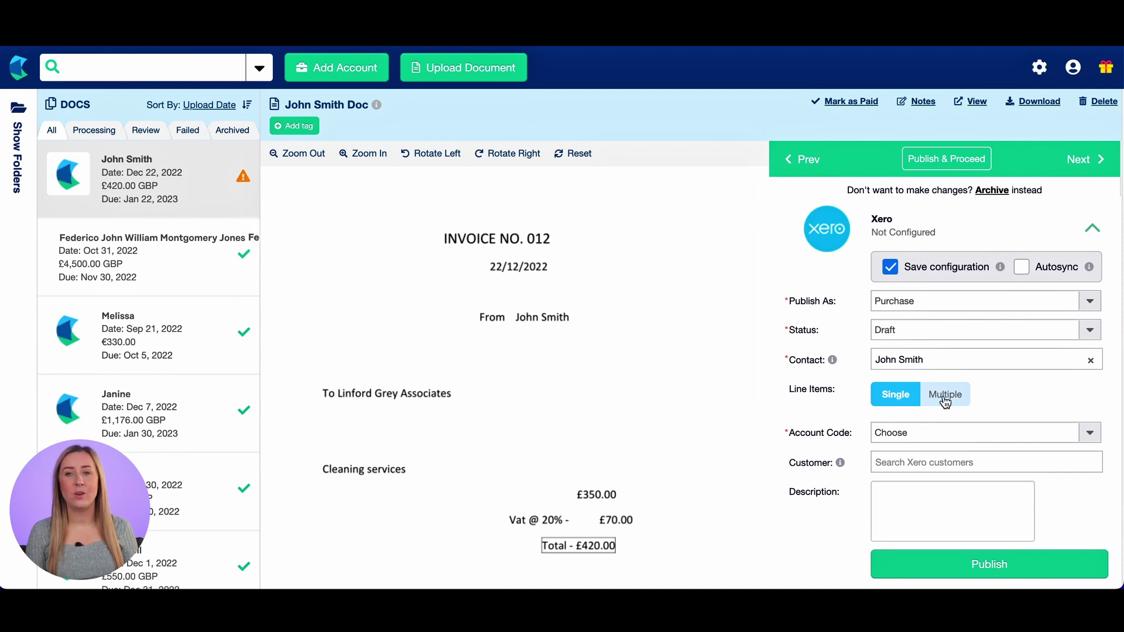
click(915, 433)
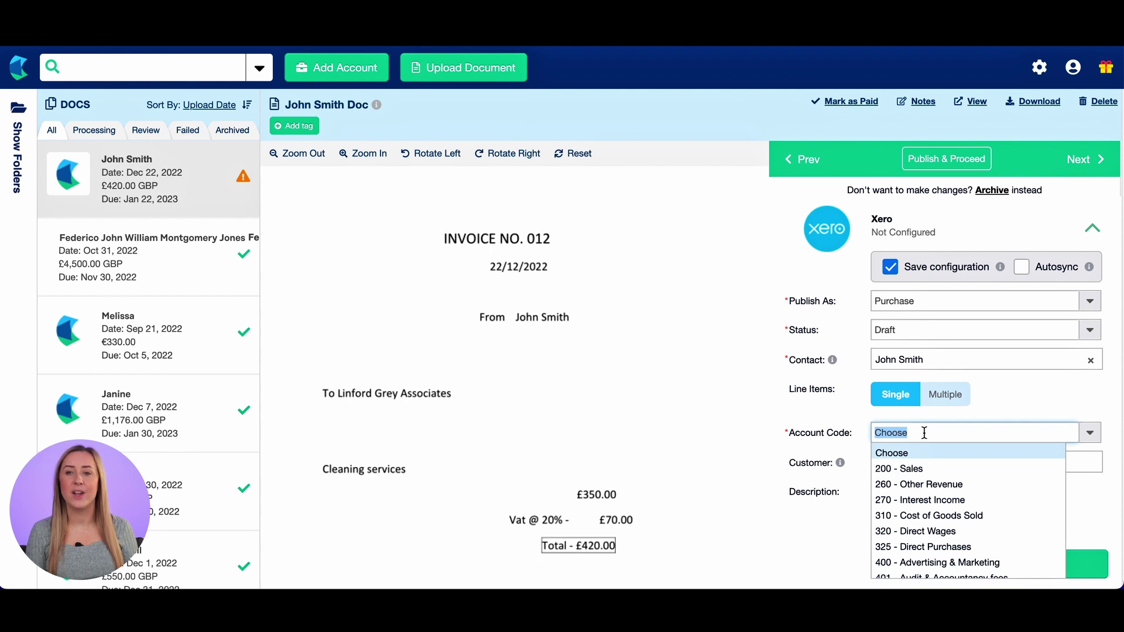
text(clea)
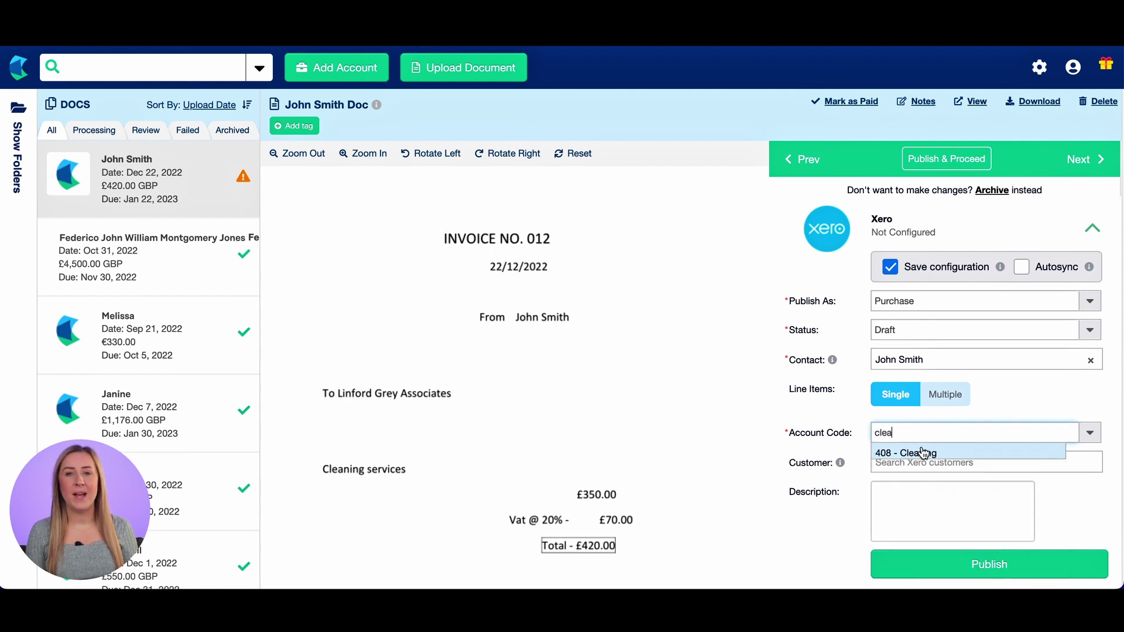
click(924, 453)
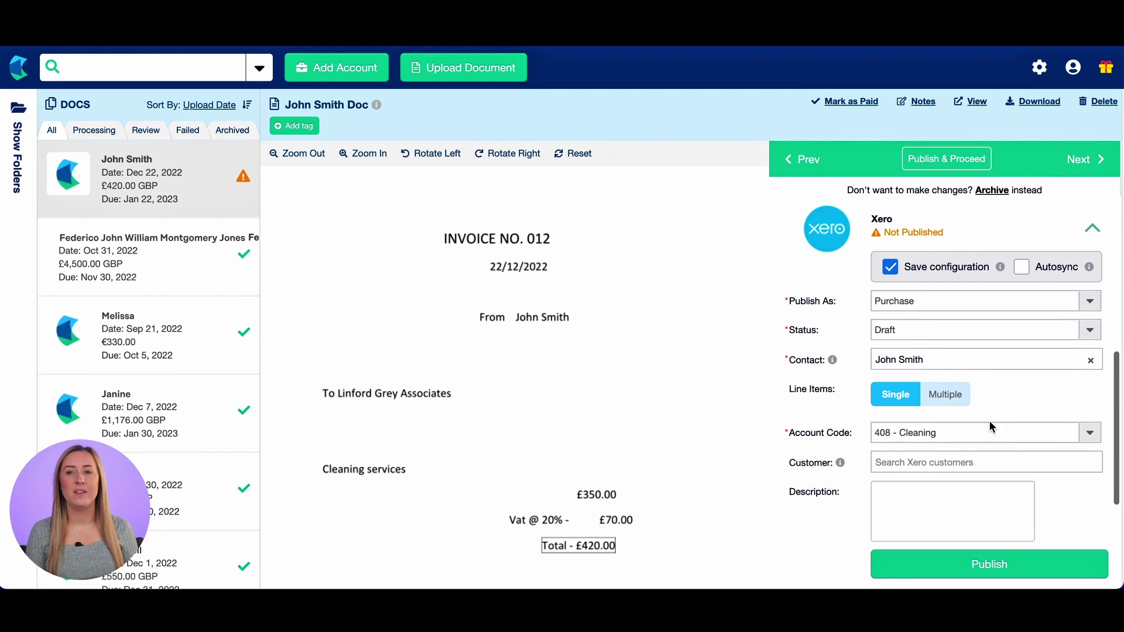
click(1025, 268)
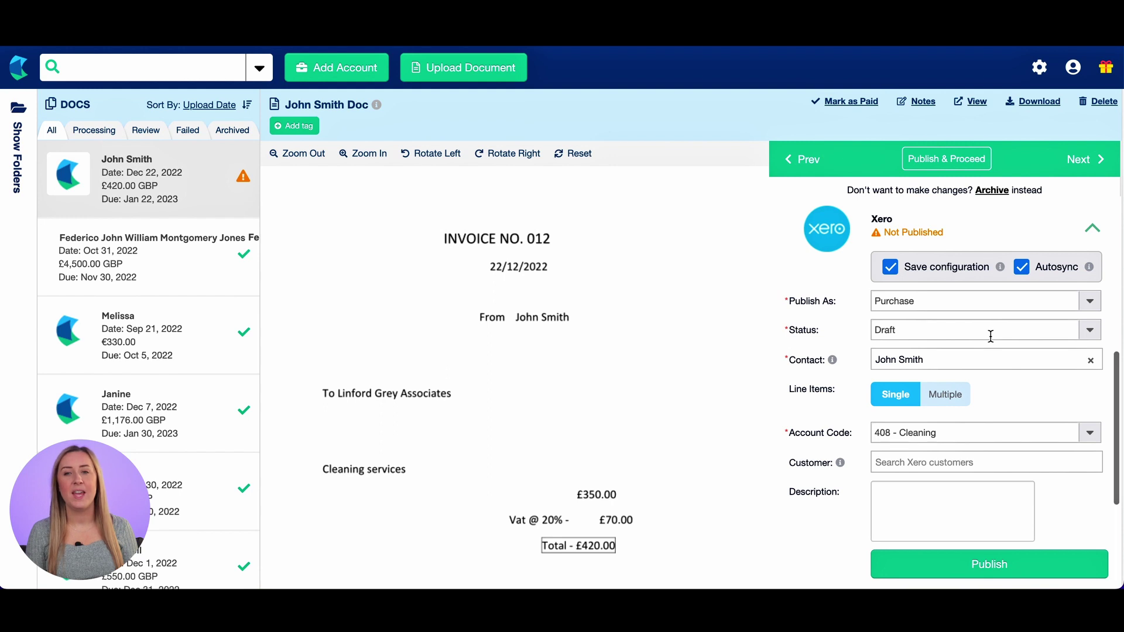
- Publish invoice 012 to Xero as a draft purchase
scroll(983, 431, down, 3)
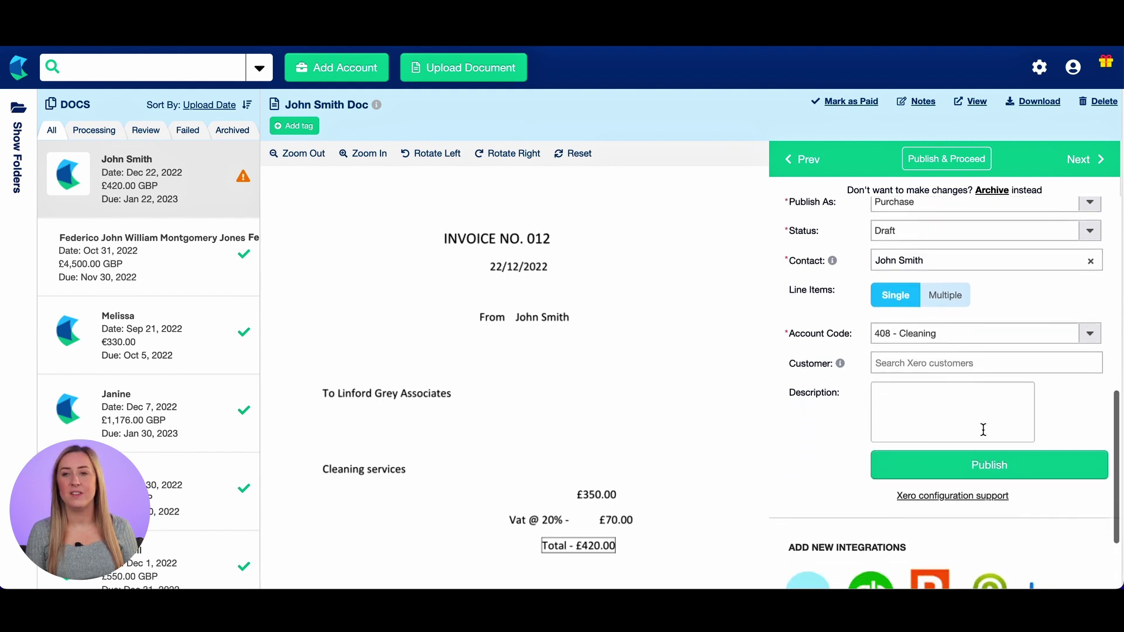
click(993, 468)
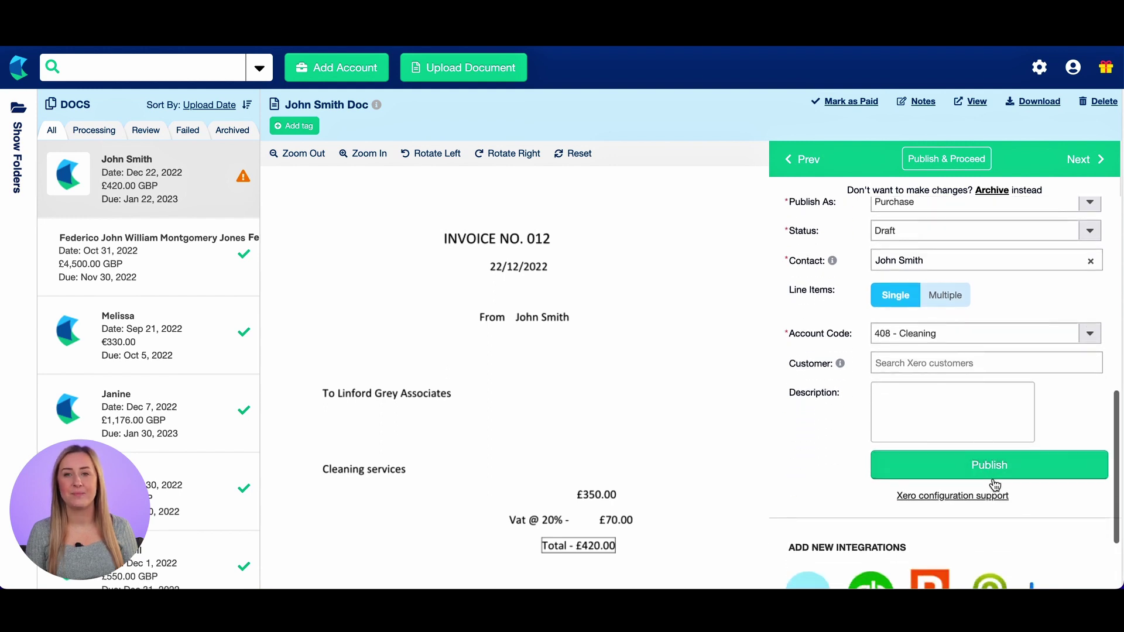
click(996, 471)
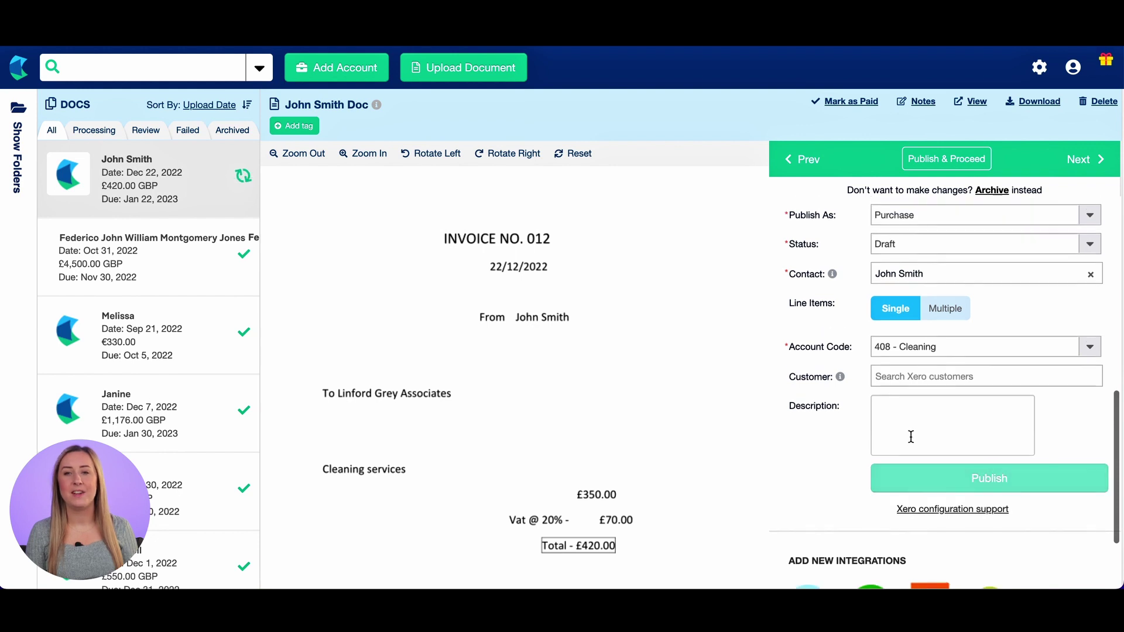
scroll(917, 303, up, 5)
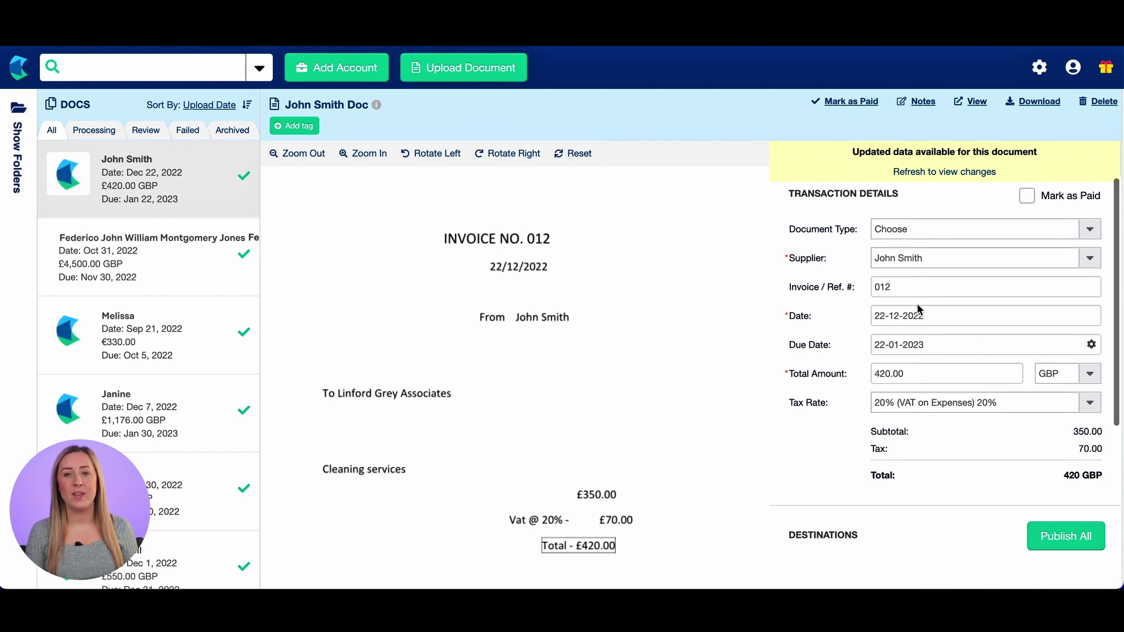
- Set the tax rate to Extracted Amount, total to 450 and tax amount to 70
scroll(917, 306, down, 3)
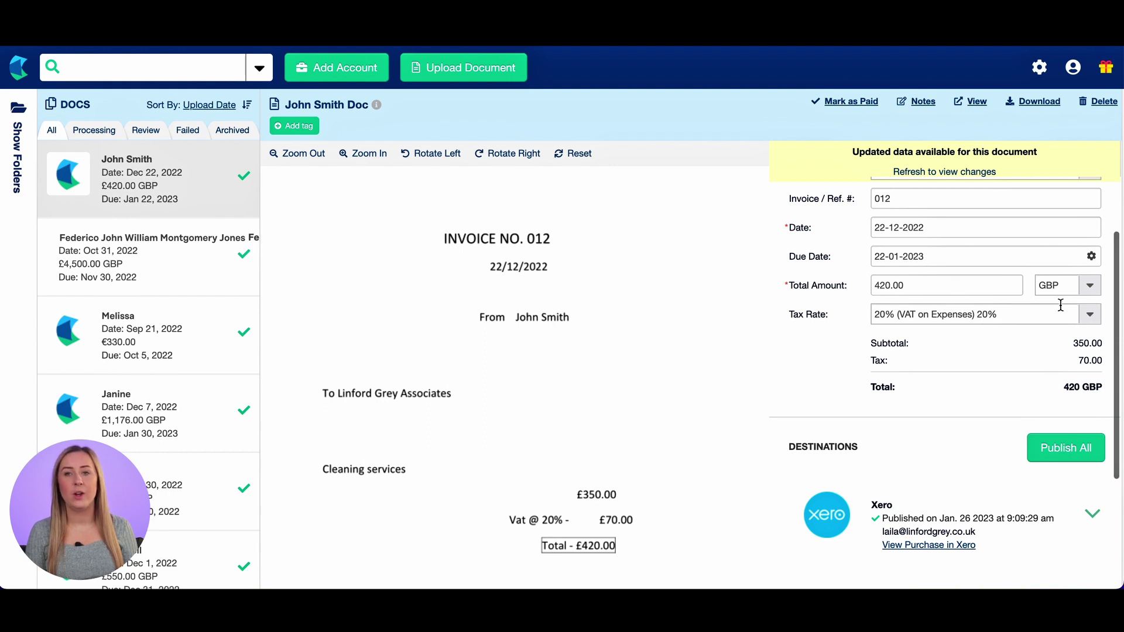
click(1090, 316)
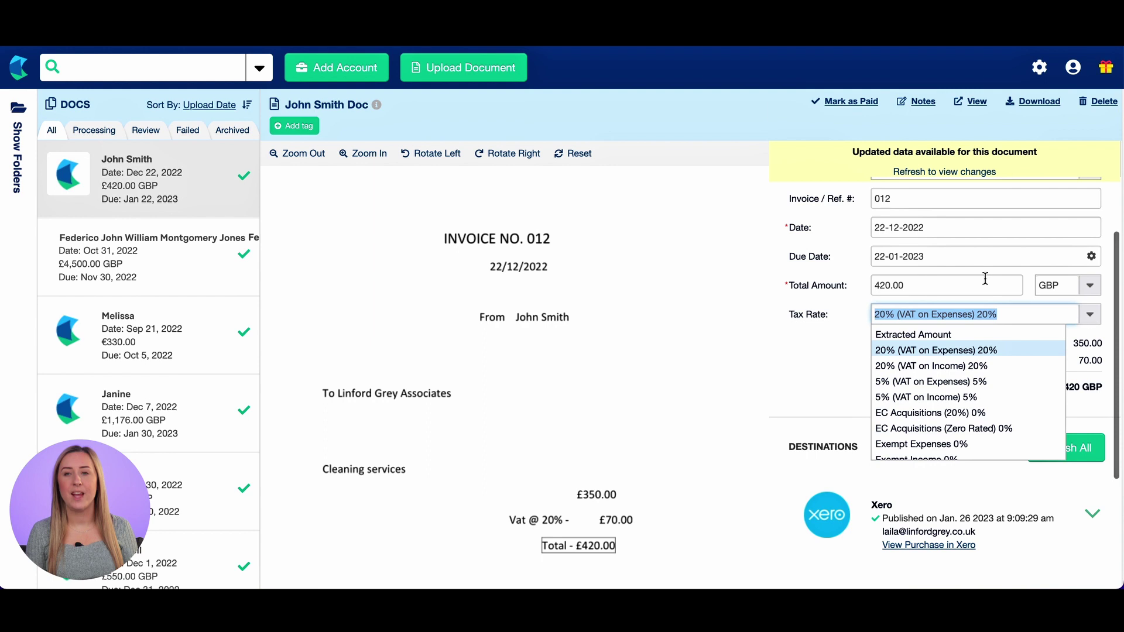
click(961, 335)
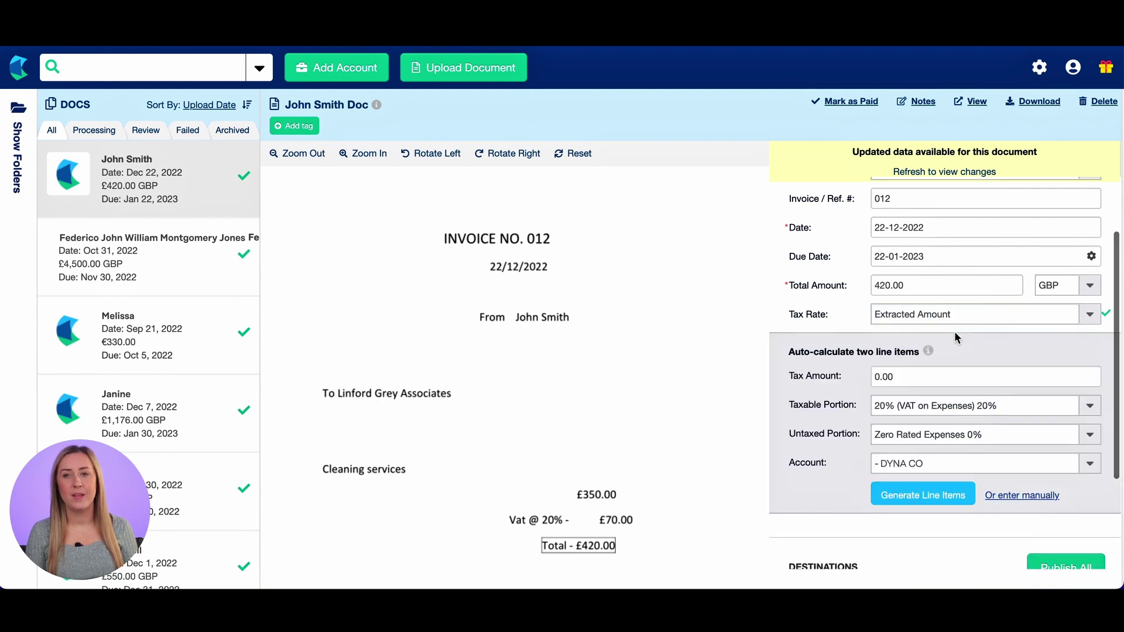
click(919, 376)
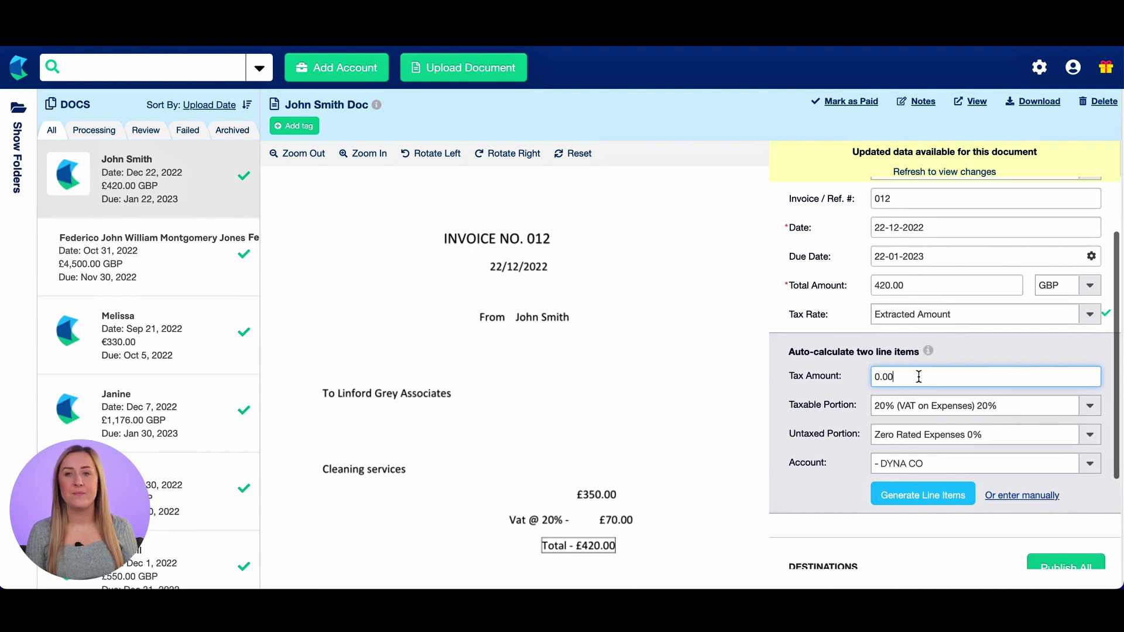
double_click(919, 283)
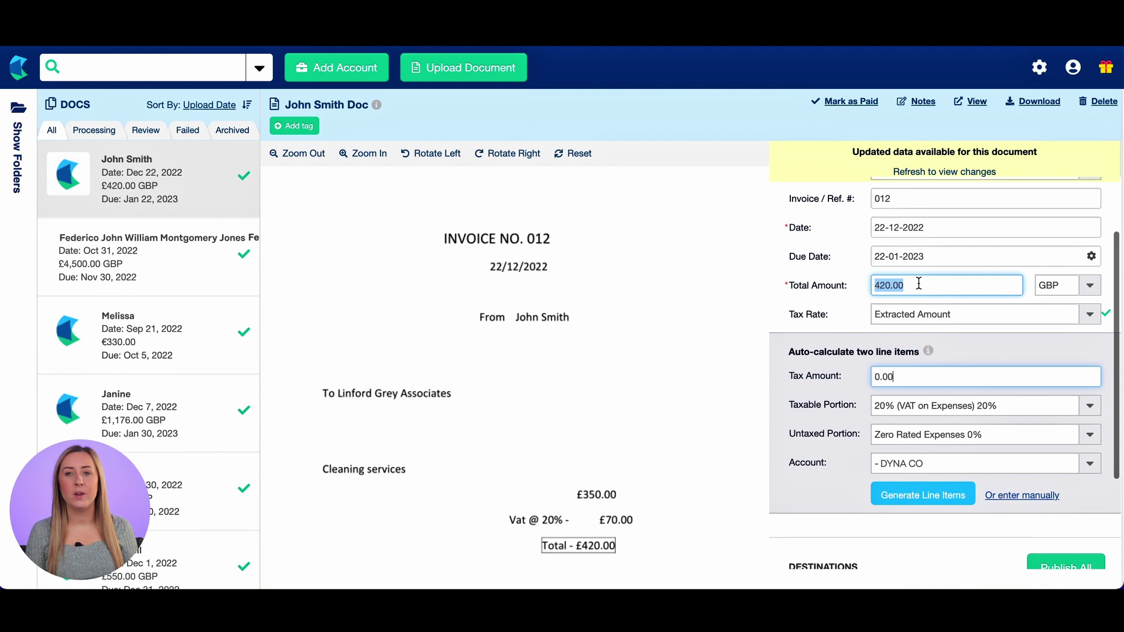
text(450)
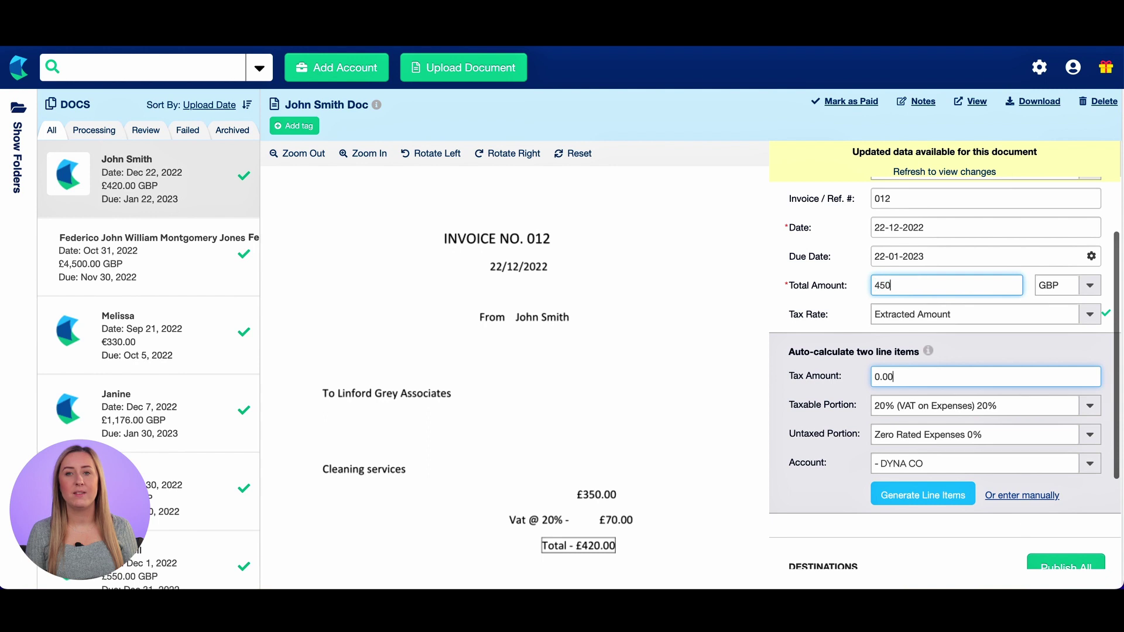
double_click(920, 377)
text(70)
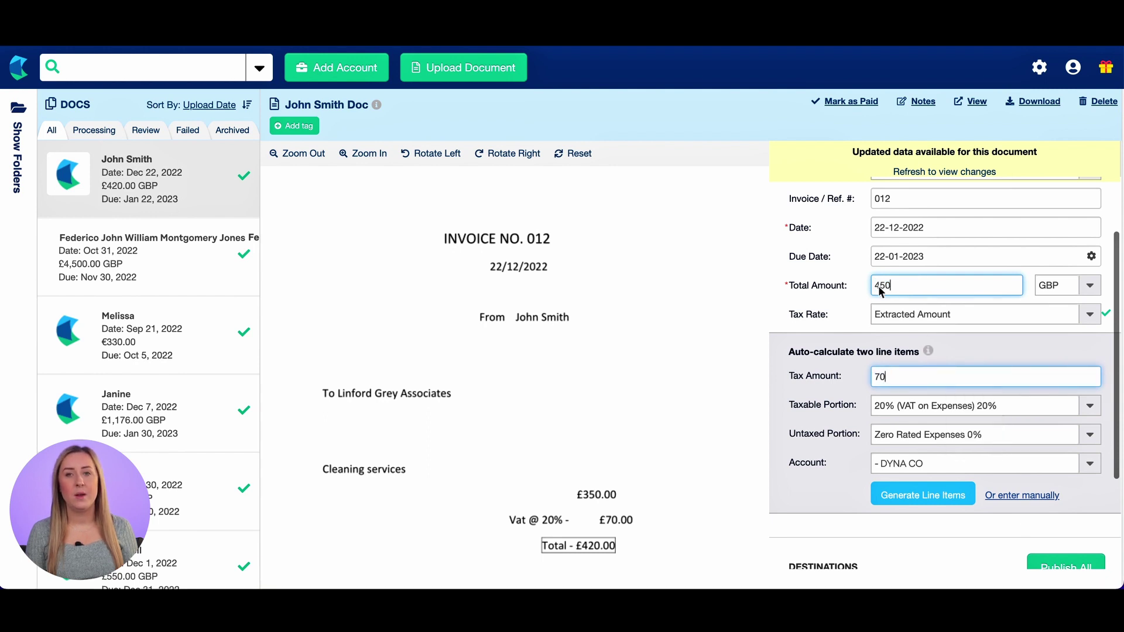
click(846, 304)
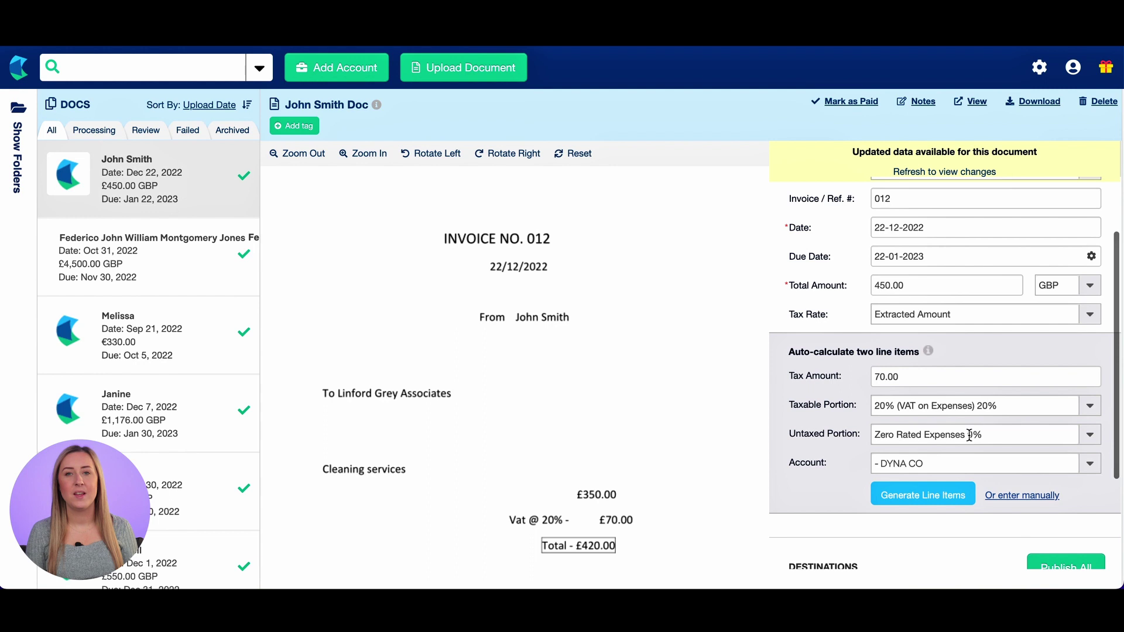
- Code to 408 - Cleaning and generate the two line items
click(954, 467)
text(cle)
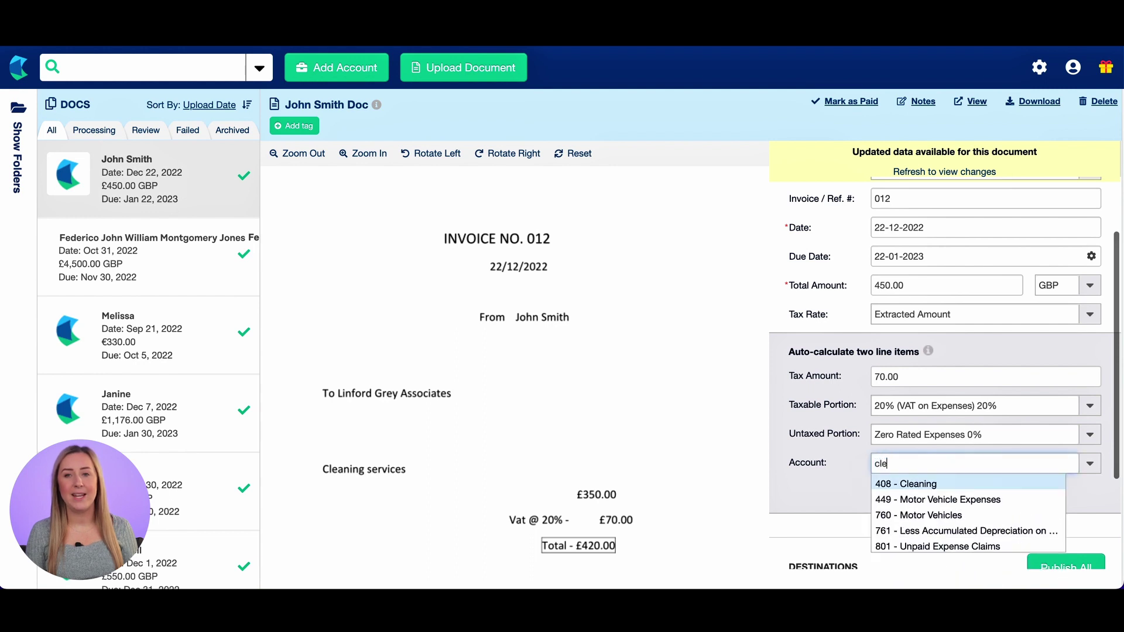
click(956, 486)
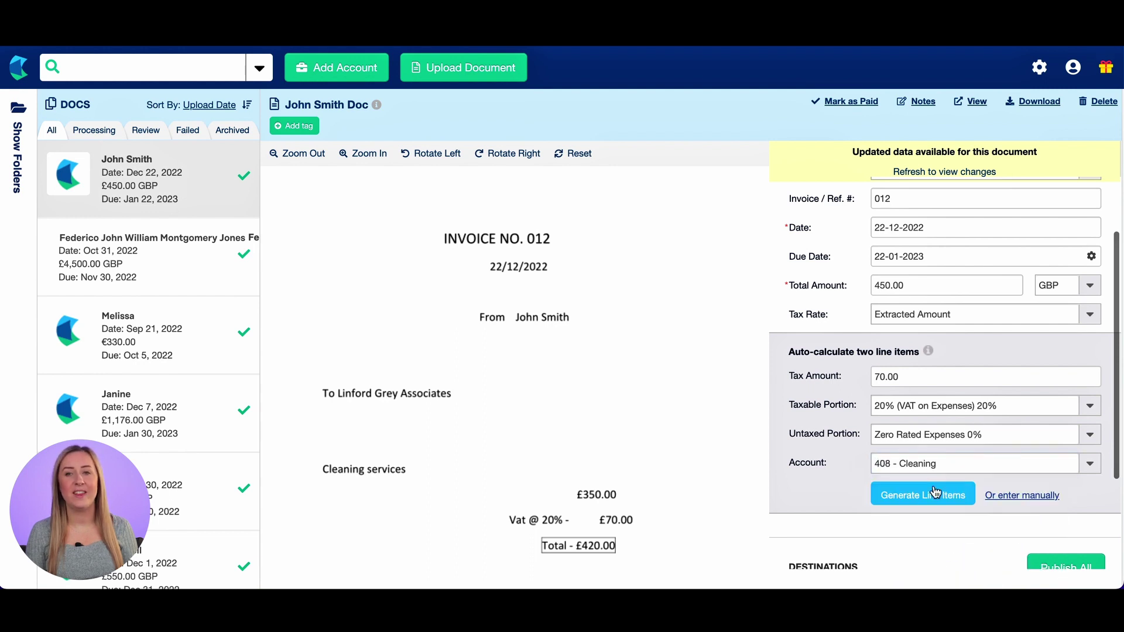
click(916, 505)
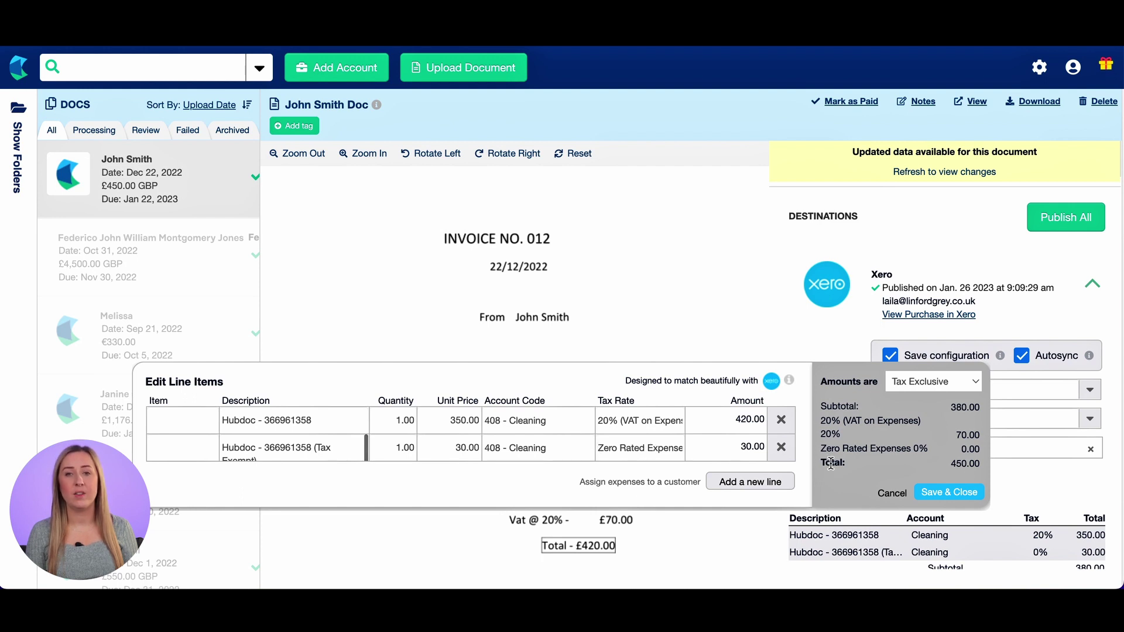
- Save the two line items, re-publish the 450.00 invoice, and view the purchase in Xero
click(947, 493)
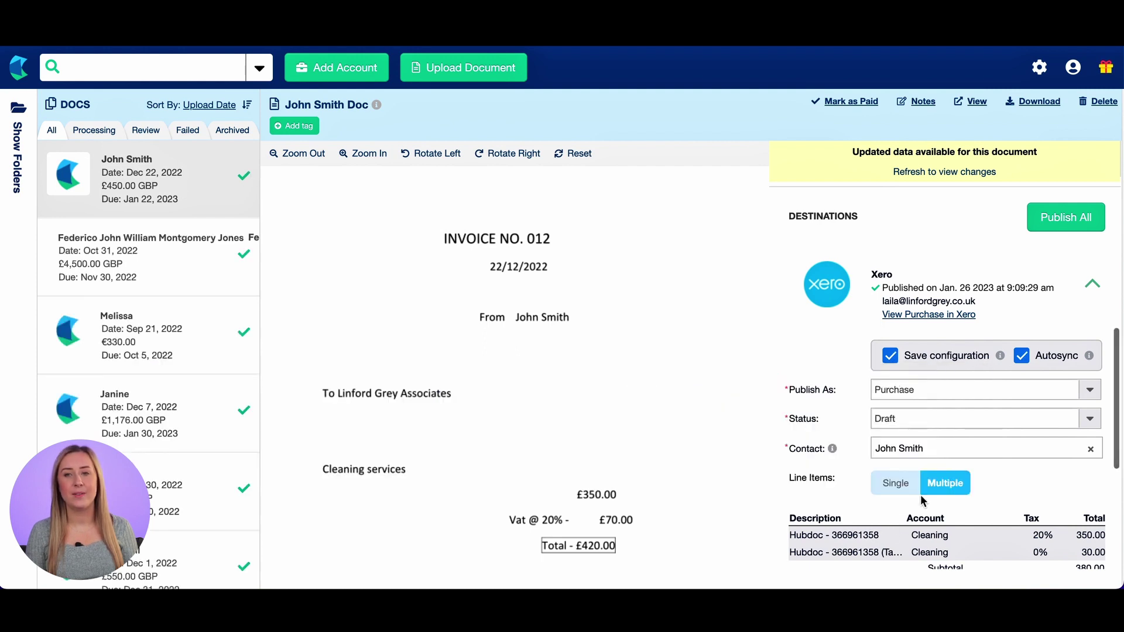
scroll(971, 486, down, 4)
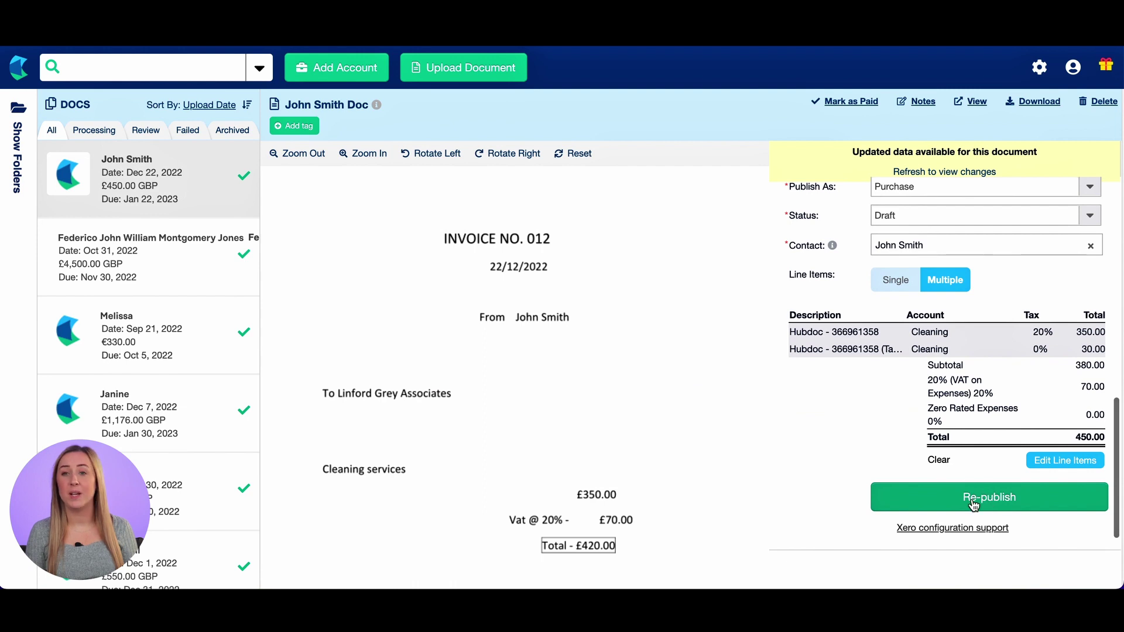
click(973, 504)
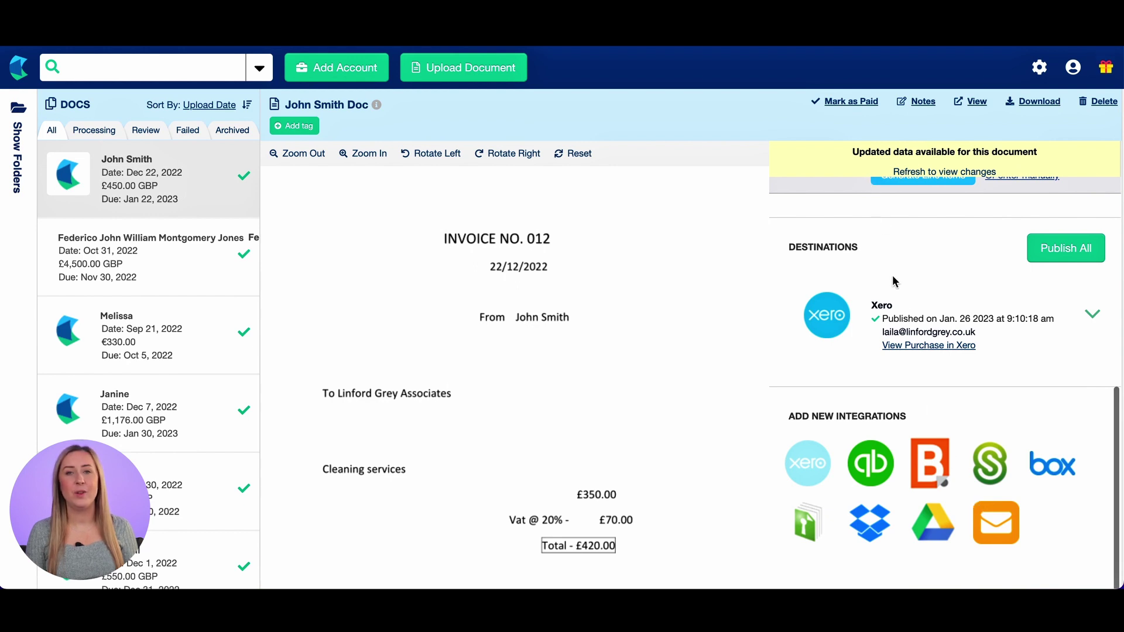
click(900, 345)
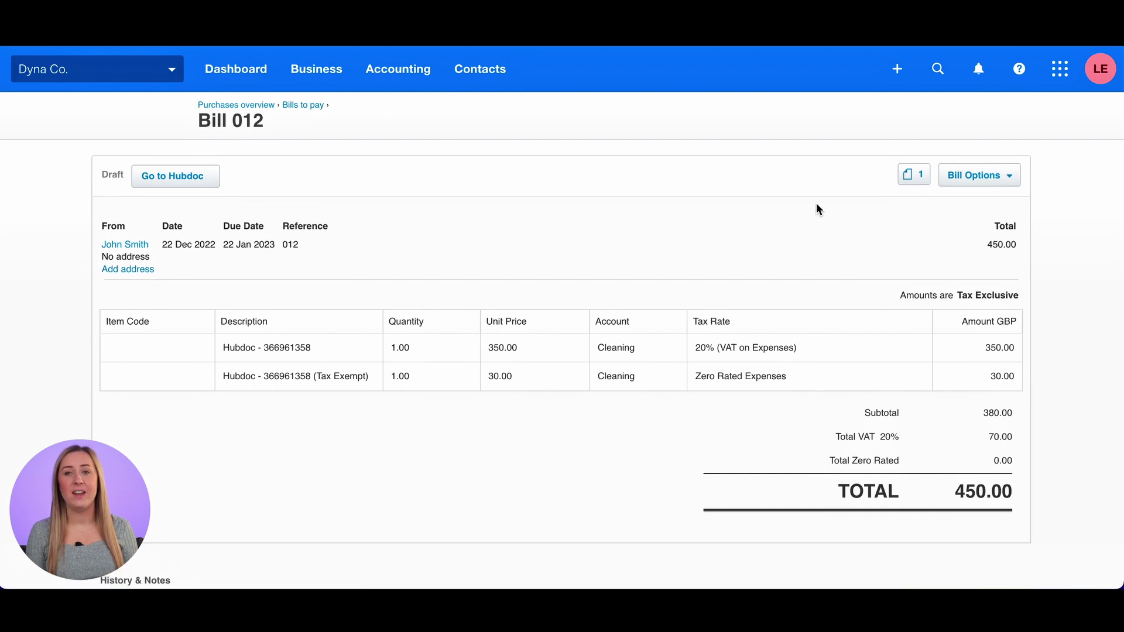
- Preview the invoice PDF attached to Xero Bill 012, scroll through it, and close it
click(908, 178)
click(849, 241)
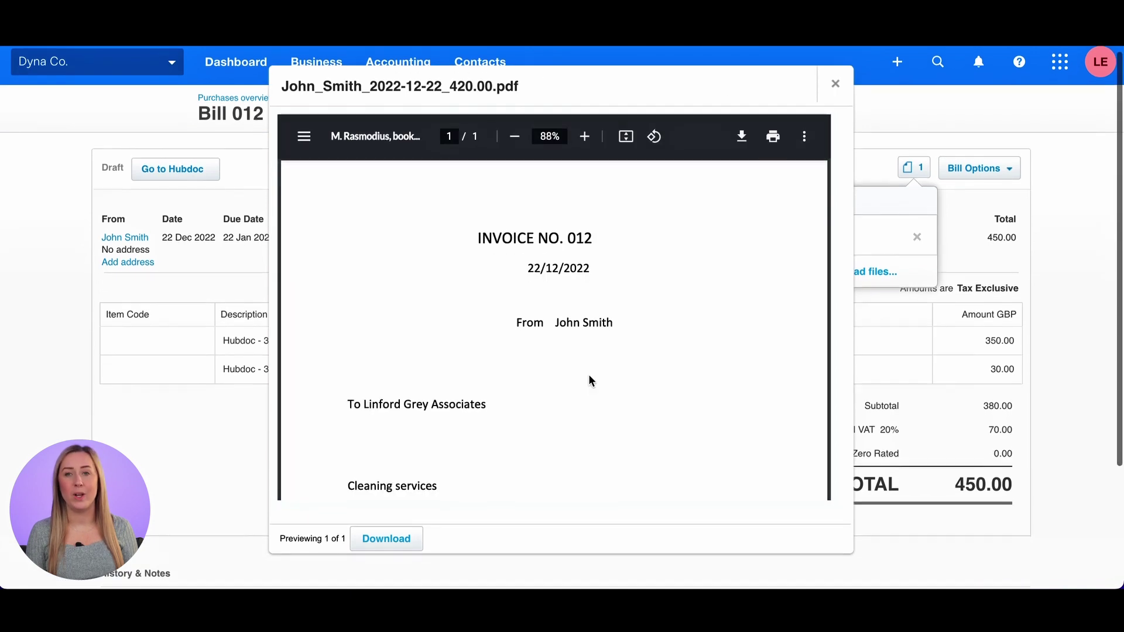
scroll(588, 378, down, 6)
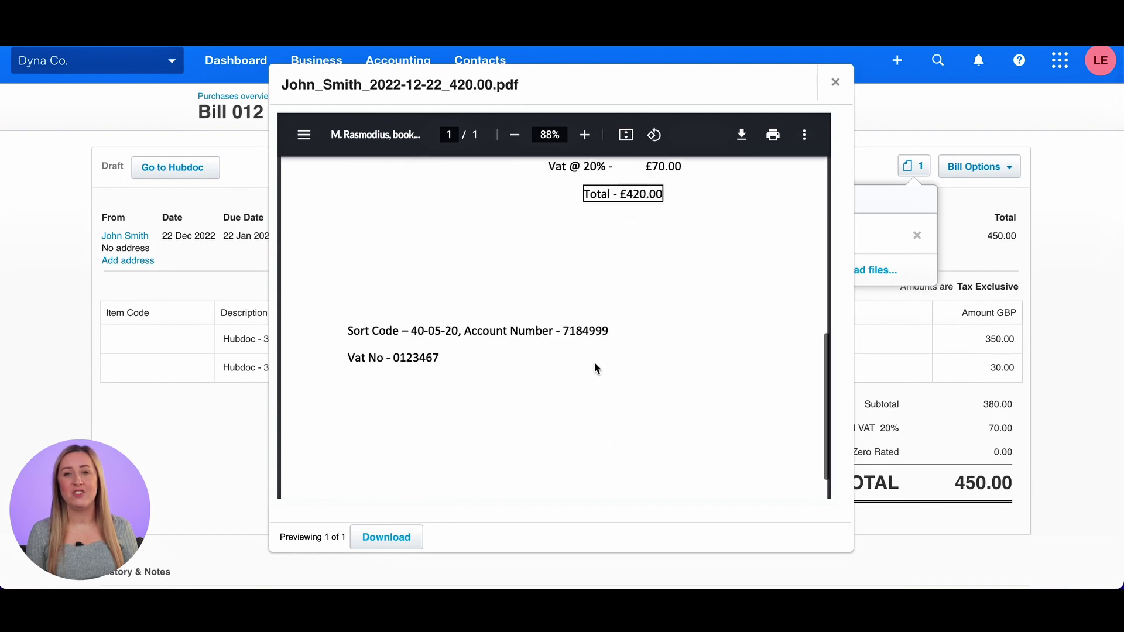
click(839, 82)
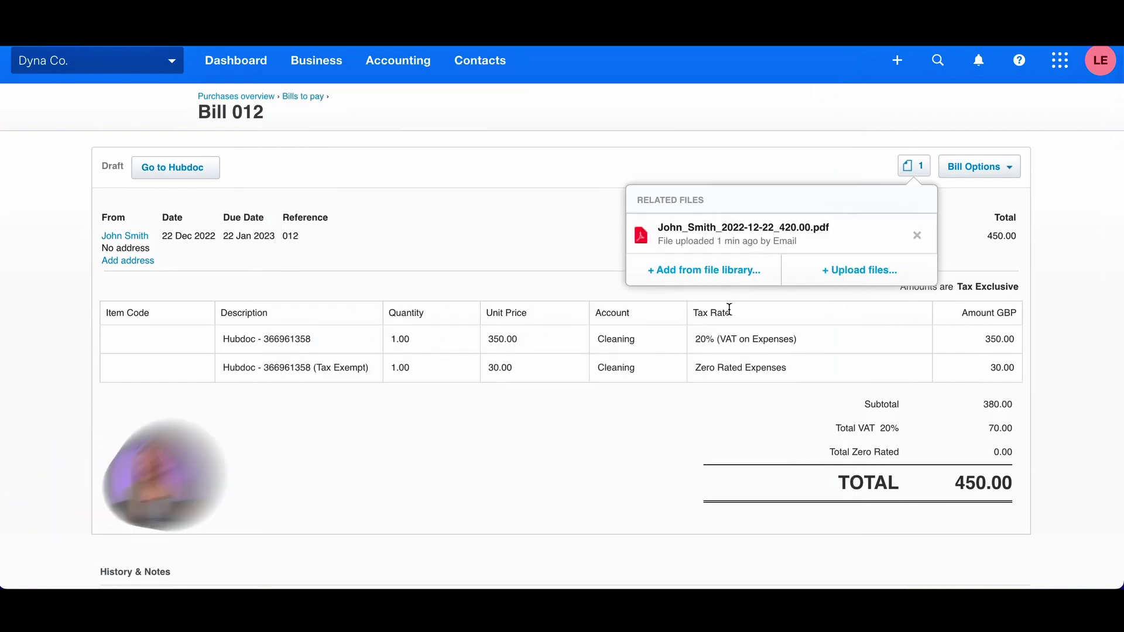